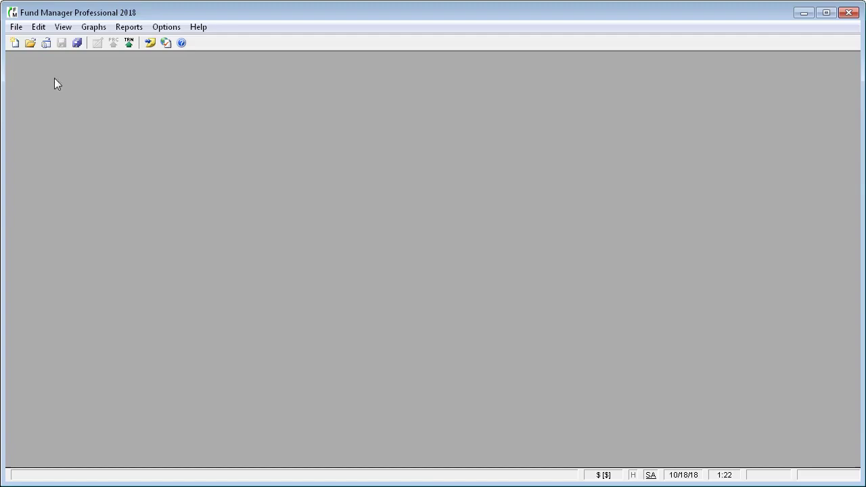
# - Open the File menu to reach the New Portfolio Wizard
pyautogui.click(16, 27)
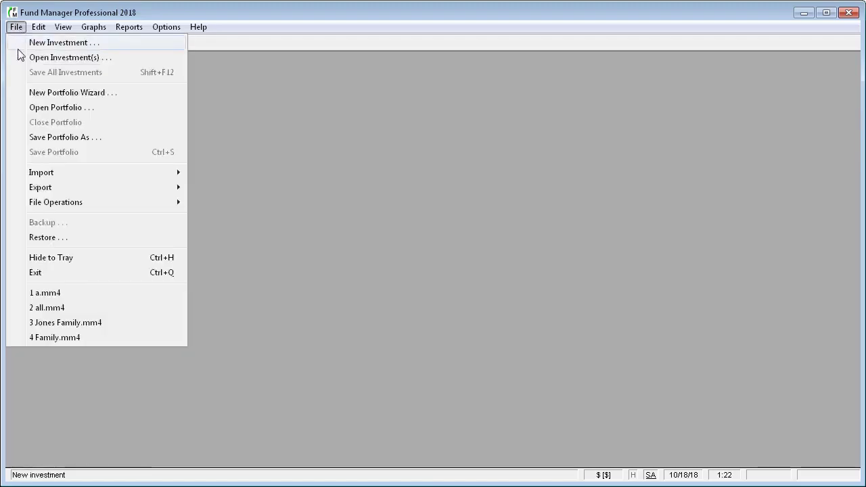
# - Launch the New Portfolio Wizard and name the portfolio 'My Brokerage Acct', then move to Account Number
pyautogui.click(29, 96)
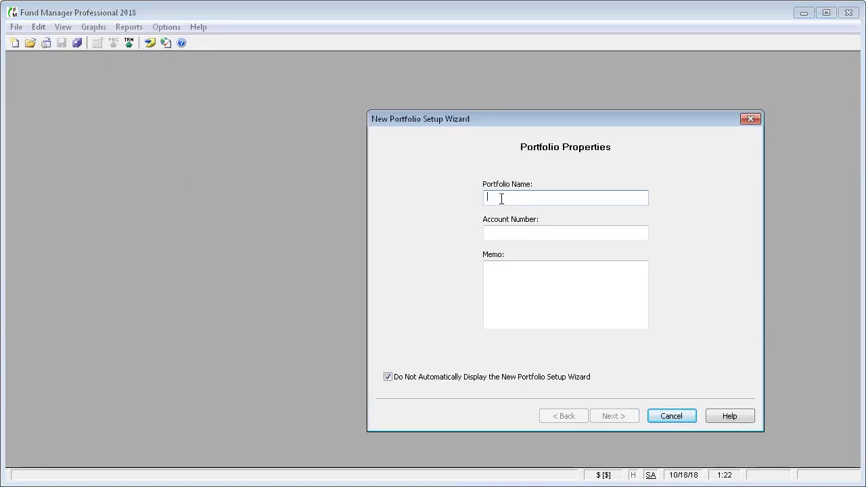
pyautogui.write('My Broker')
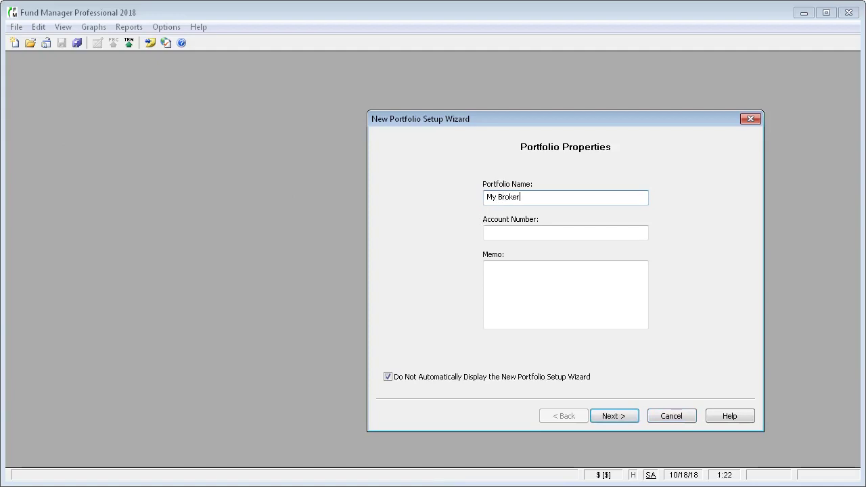
pyautogui.write('age Acct')
pyautogui.click(498, 234)
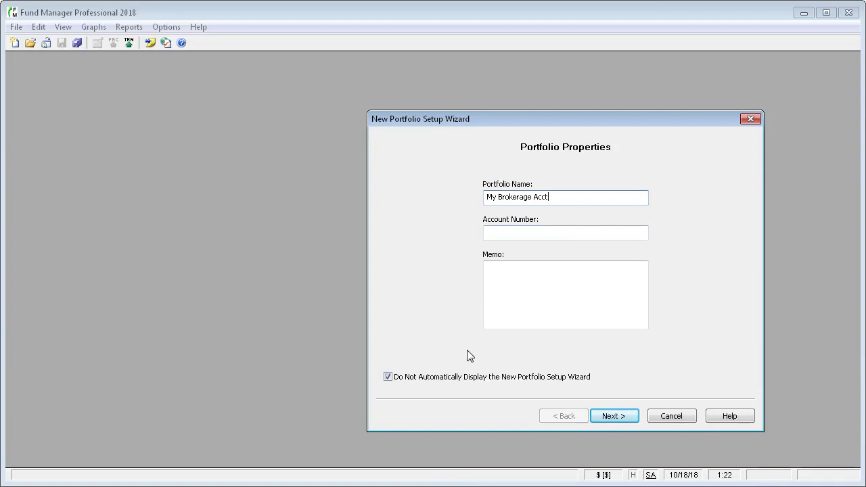
# - Enable online transaction/position retrieval from TD Ameritrade
pyautogui.click(618, 417)
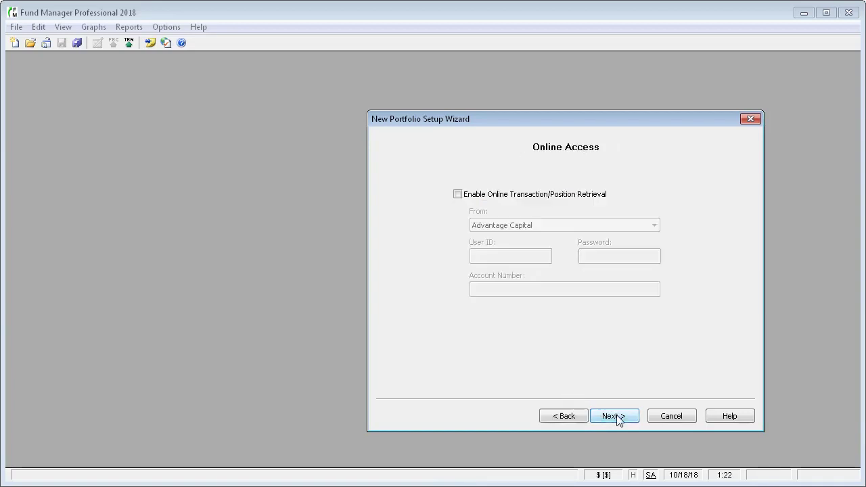
pyautogui.click(529, 196)
pyautogui.click(654, 225)
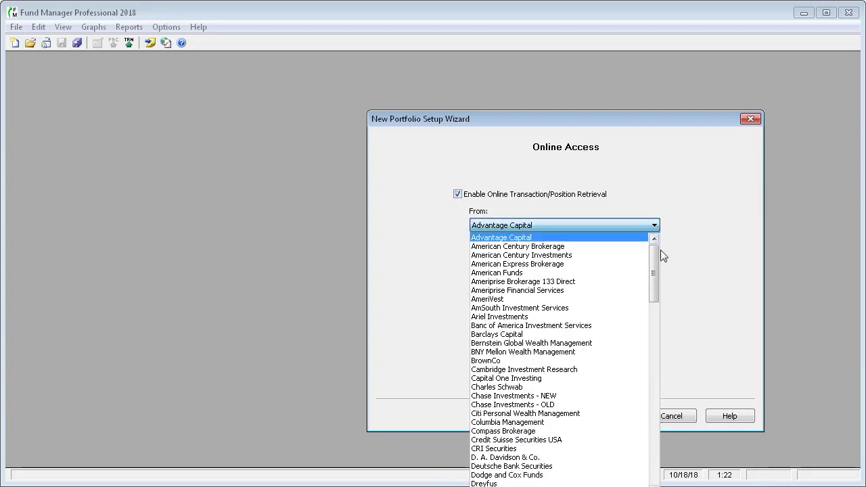
pyautogui.moveTo(661, 250); pyautogui.dragTo(662, 415)
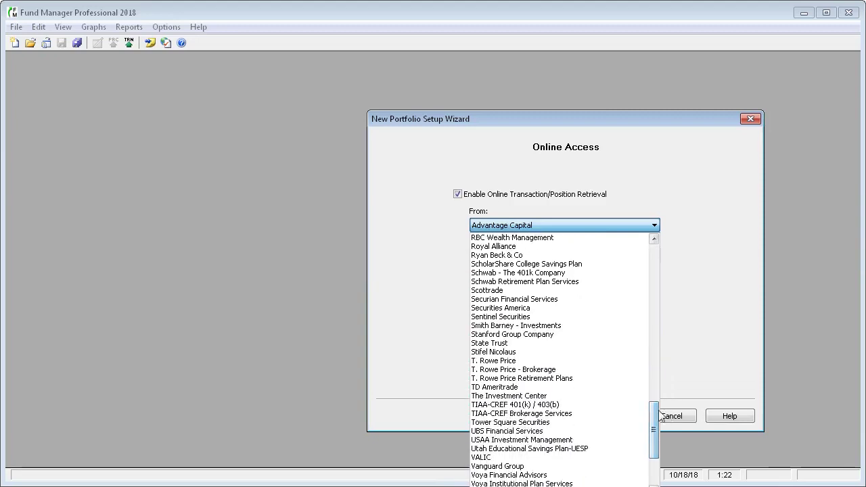
pyautogui.click(528, 388)
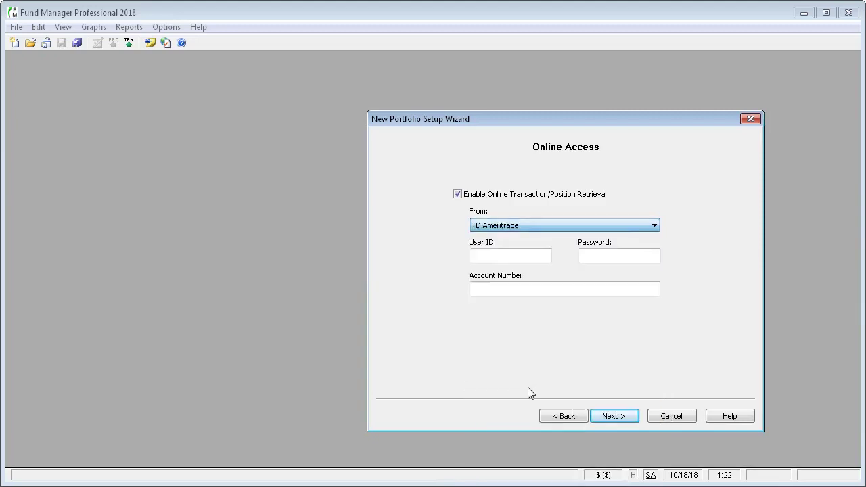
# - Enter the broker login user ID and paste the account password
pyautogui.click(513, 255)
pyautogui.write('12345678')
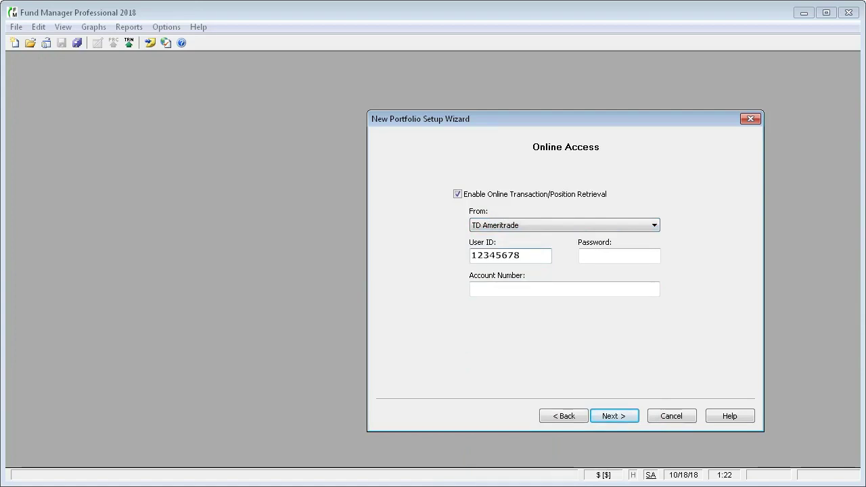
pyautogui.click(619, 256)
pyautogui.hotkey('ctrl', 'v')
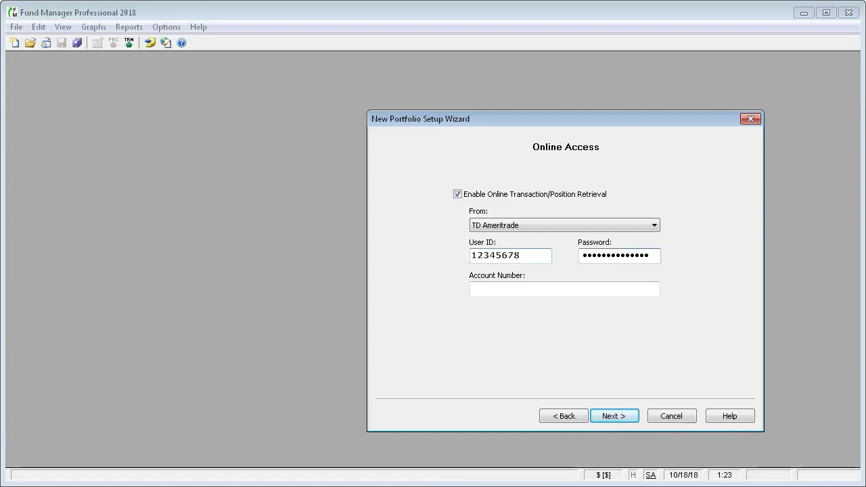
# - Retrieve transactions and positions from the broker, confirming the brokerage account number
pyautogui.click(619, 416)
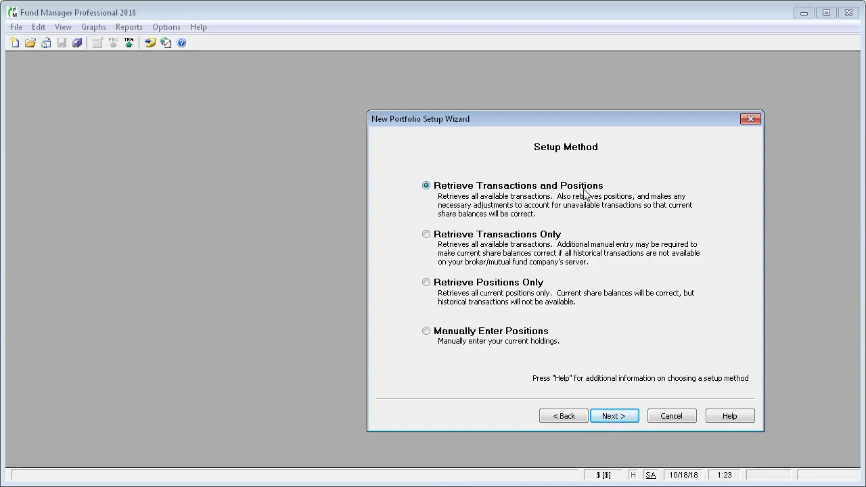
pyautogui.click(616, 418)
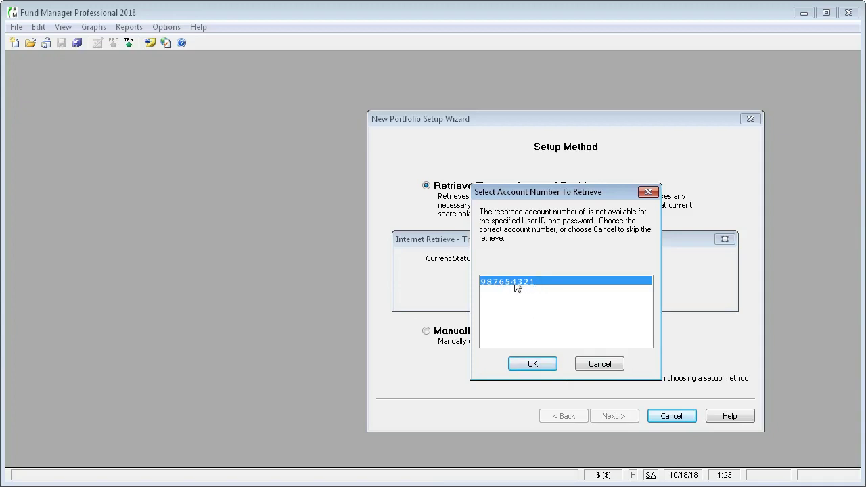
pyautogui.click(530, 366)
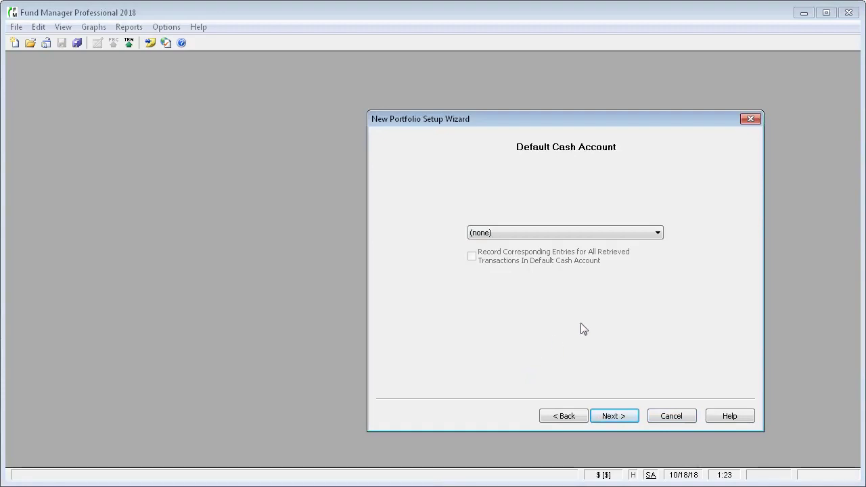
# - Set (MMDA1) MMDA1 as the default cash account and continue to Retrieved Investments
pyautogui.click(658, 234)
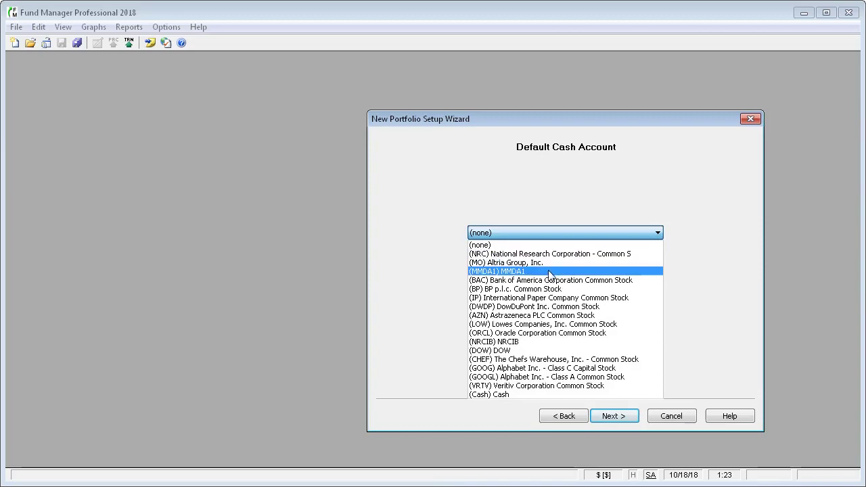
pyautogui.click(522, 273)
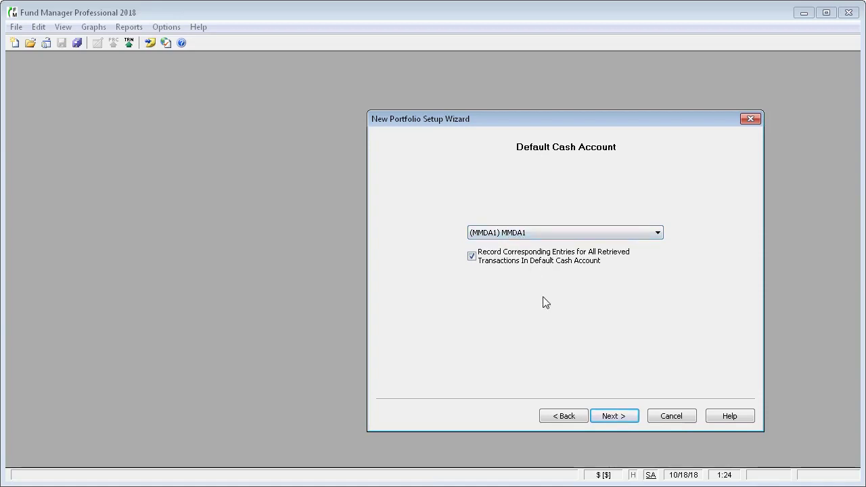
pyautogui.click(616, 418)
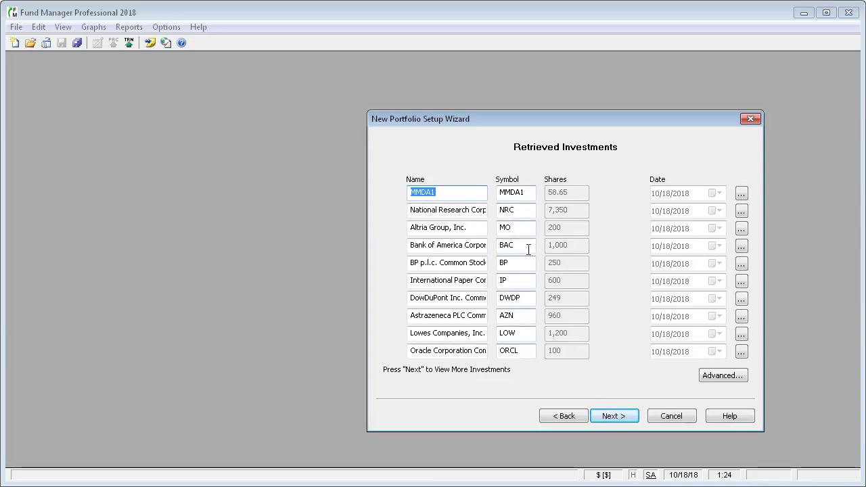
# - Advance to the next Retrieved Investments page showing NRCIB, DOW, CHEF, GOOG, GOOGL and VRTV
pyautogui.click(614, 417)
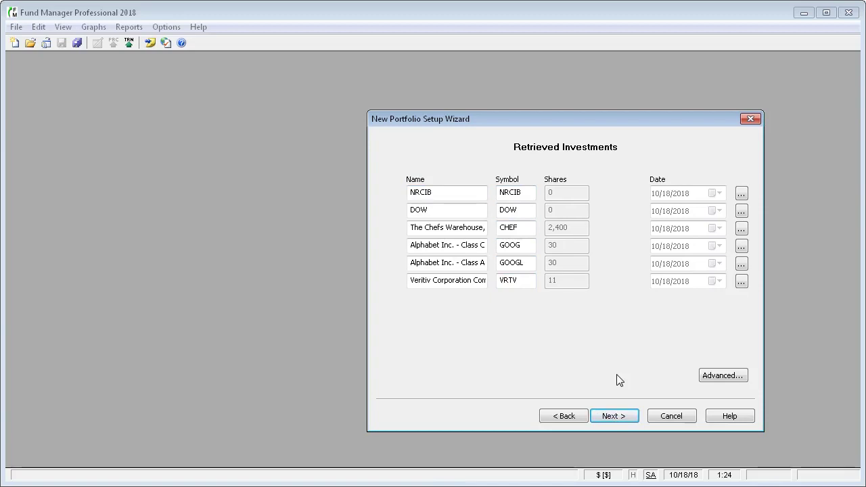
# - Download prices from 1/1/2018, dismiss the DOW/NRCIB failure message and decline the log
pyautogui.click(612, 418)
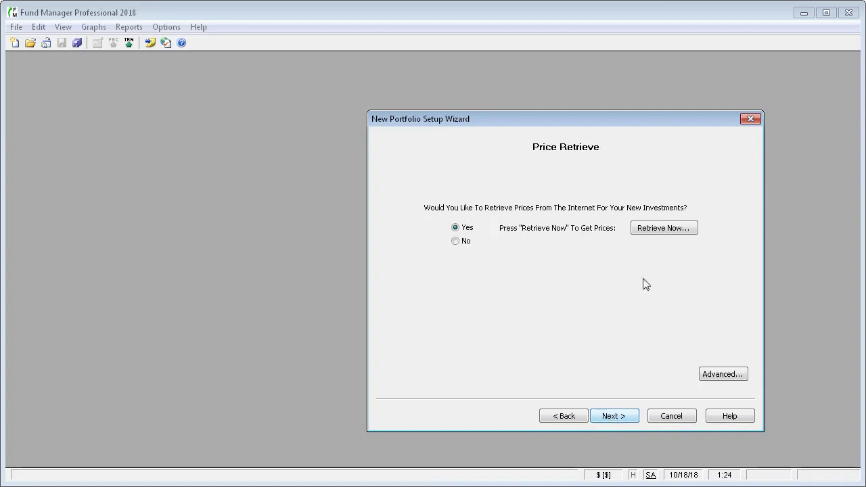
pyautogui.click(672, 230)
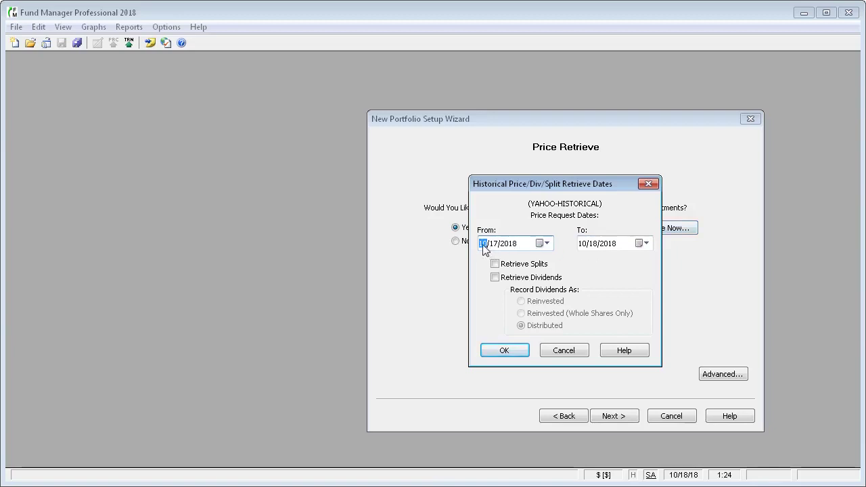
pyautogui.write('1/1/')
pyautogui.press('Tab')
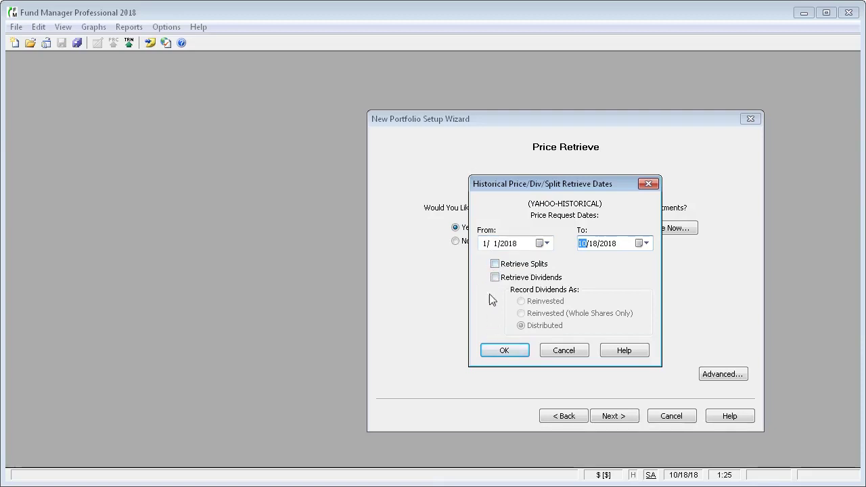
pyautogui.click(501, 351)
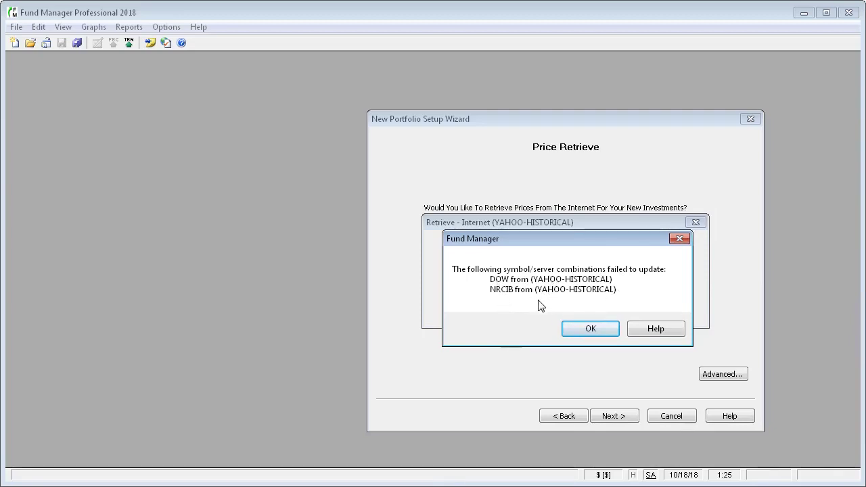
pyautogui.click(591, 330)
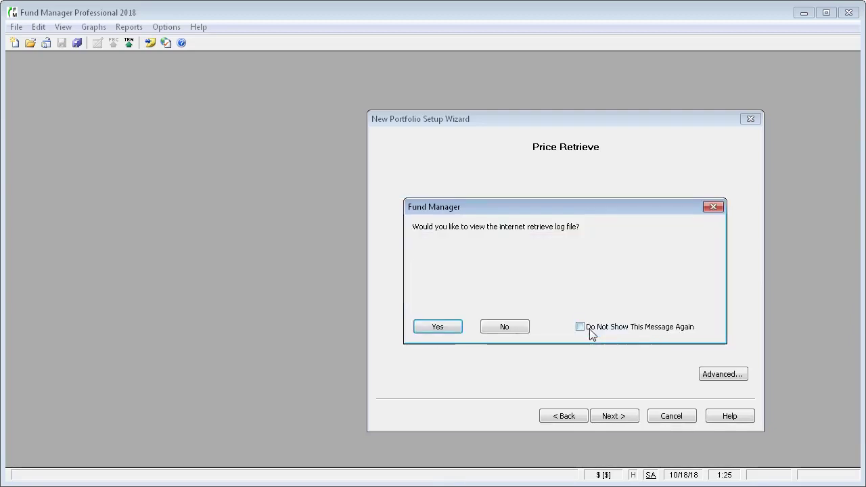
pyautogui.click(510, 326)
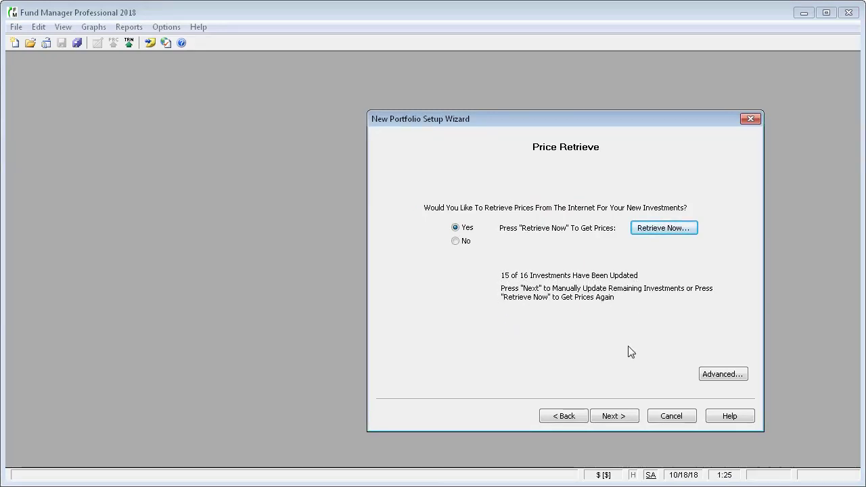
# - Enter a manual closing price of 1 for DOW dated 10/18/2018
pyautogui.click(616, 419)
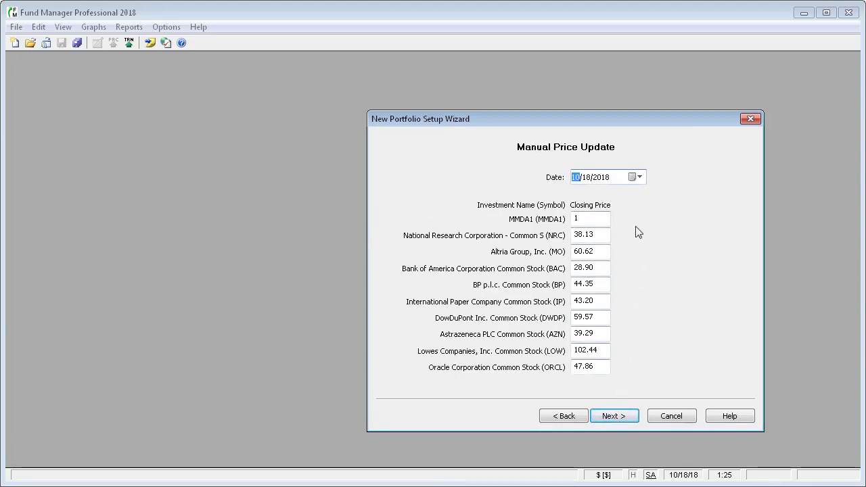
pyautogui.click(622, 417)
pyautogui.click(592, 235)
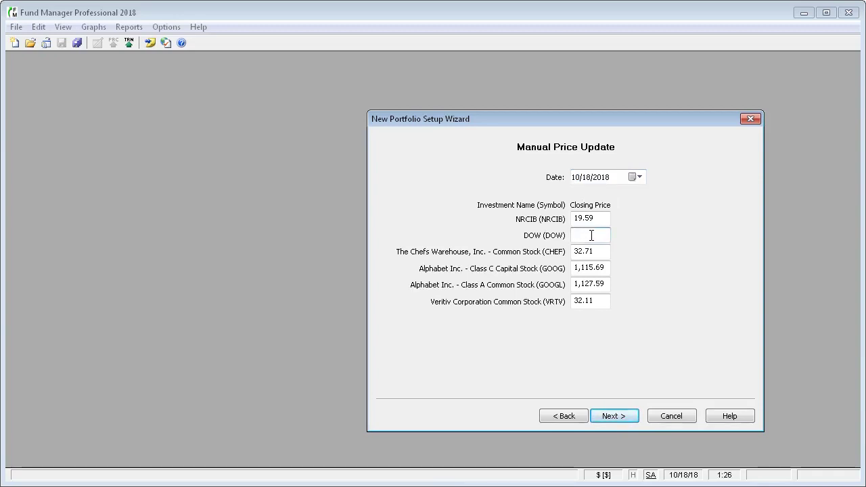
pyautogui.write('1')
# - Keep Master Portfolio as the location and finish the wizard
pyautogui.click(615, 416)
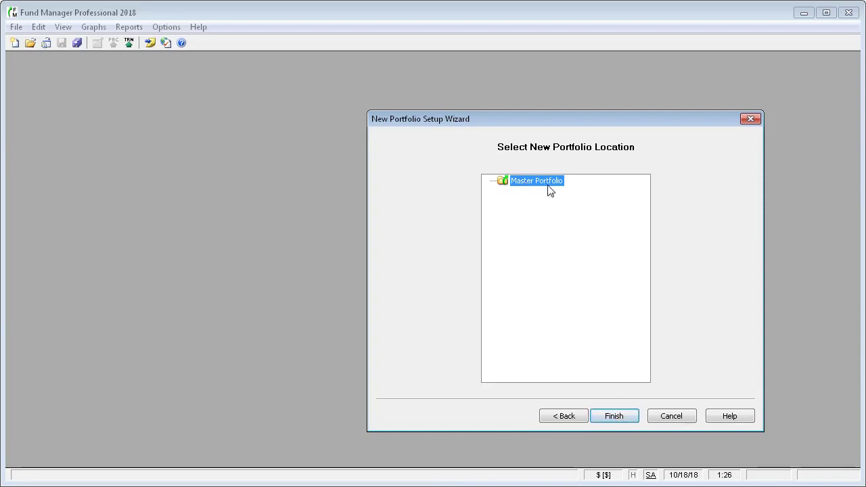
pyautogui.click(615, 417)
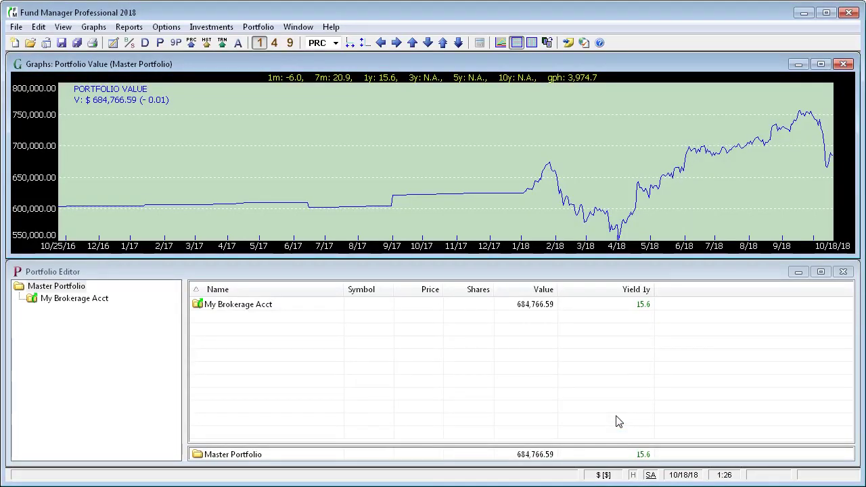
# - Select My Brokerage Acct and start Reconcile from its right-click menu
pyautogui.click(822, 272)
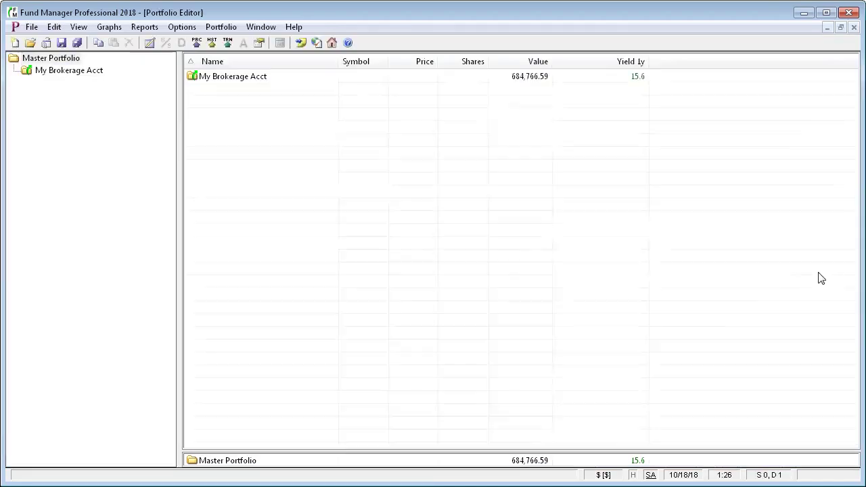
pyautogui.click(65, 71)
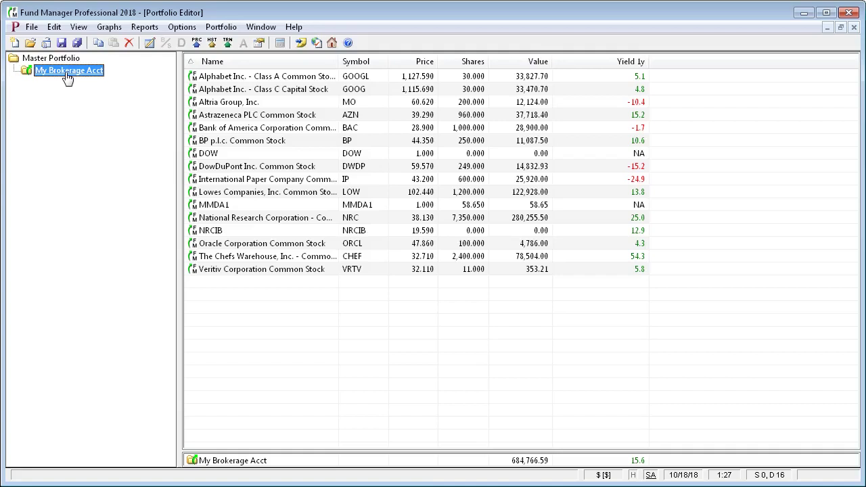
pyautogui.rightClick(67, 77)
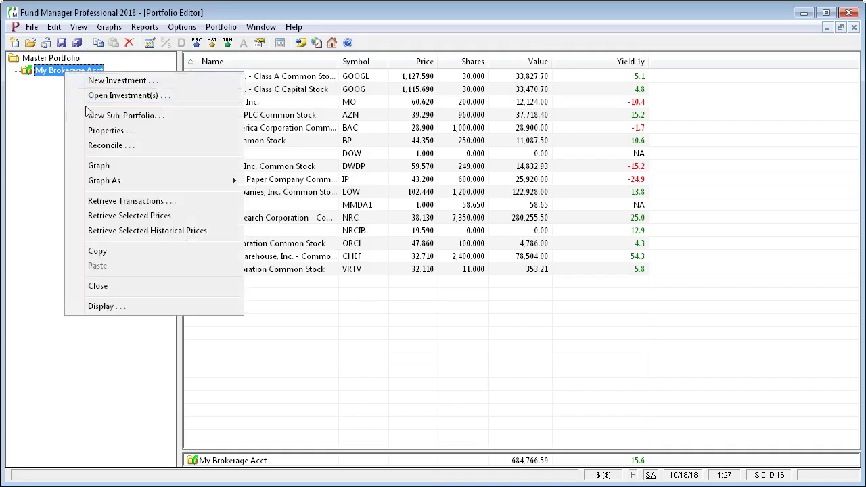
pyautogui.click(106, 151)
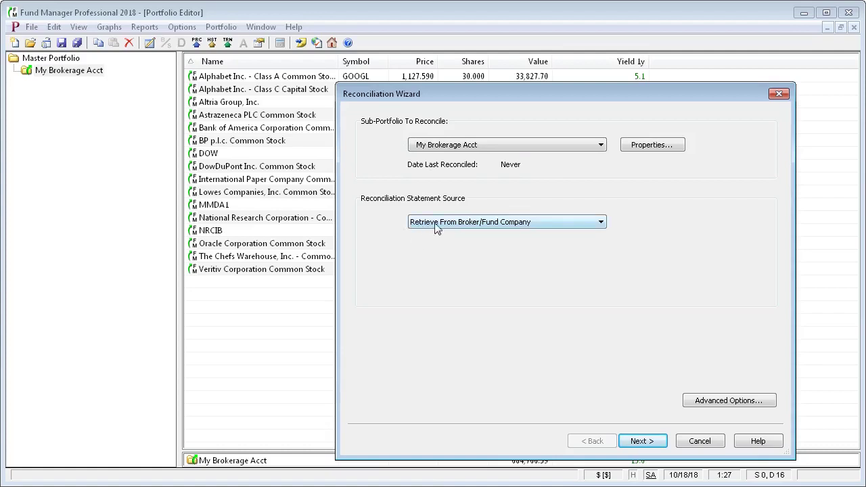
# - Retrieve the broker statement, toggle Hide Balanced Investments, and finish with all 16 balanced
pyautogui.click(641, 443)
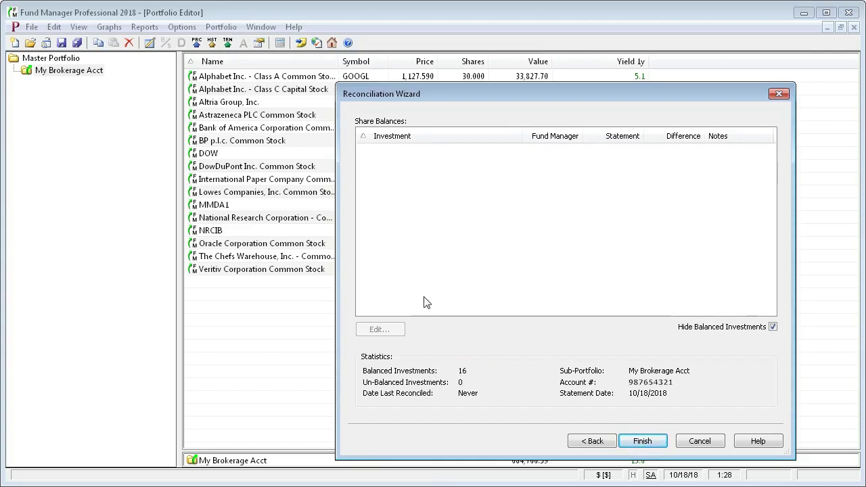
pyautogui.click(773, 327)
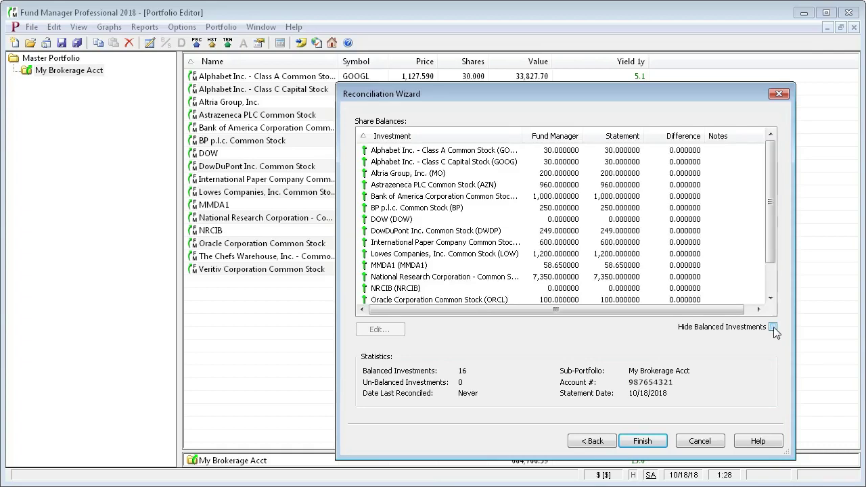
pyautogui.click(774, 327)
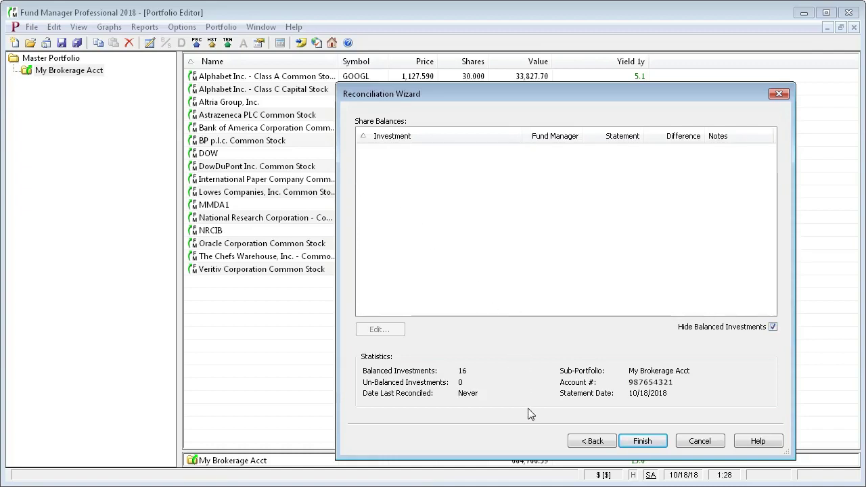
pyautogui.click(646, 441)
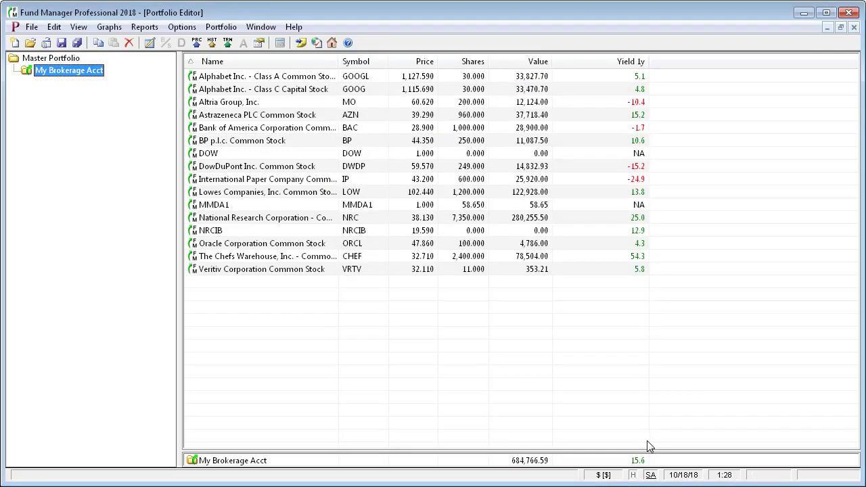
# - Mark the DOW holding as Hidden on the Other tab of its Properties
pyautogui.click(232, 155)
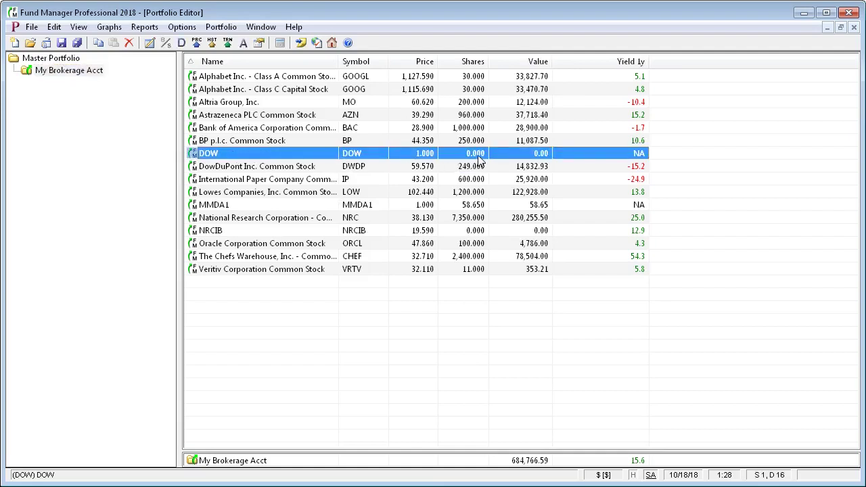
pyautogui.rightClick(283, 158)
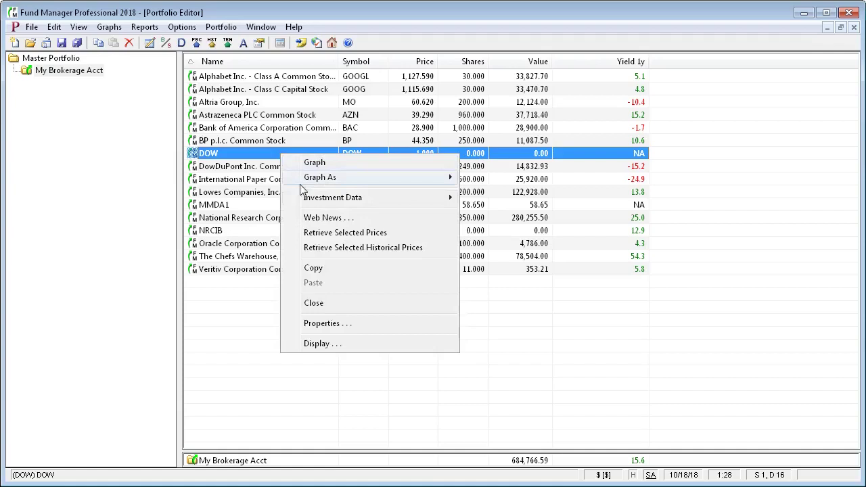
pyautogui.click(321, 324)
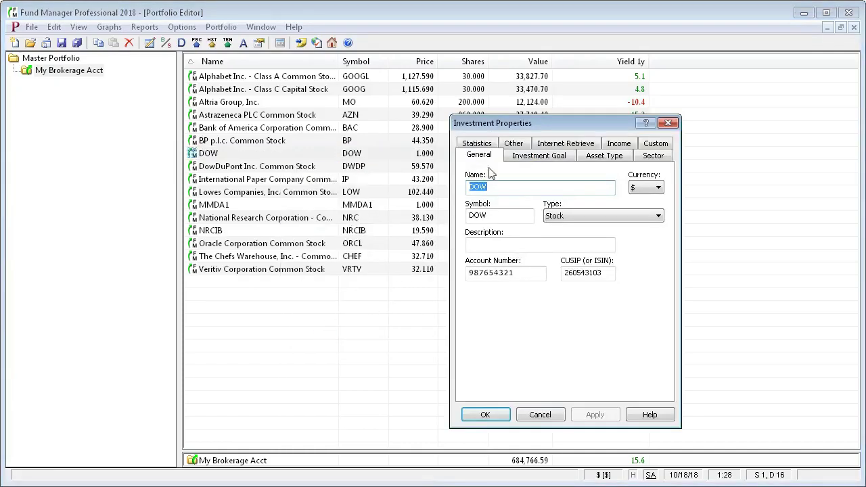
pyautogui.click(515, 144)
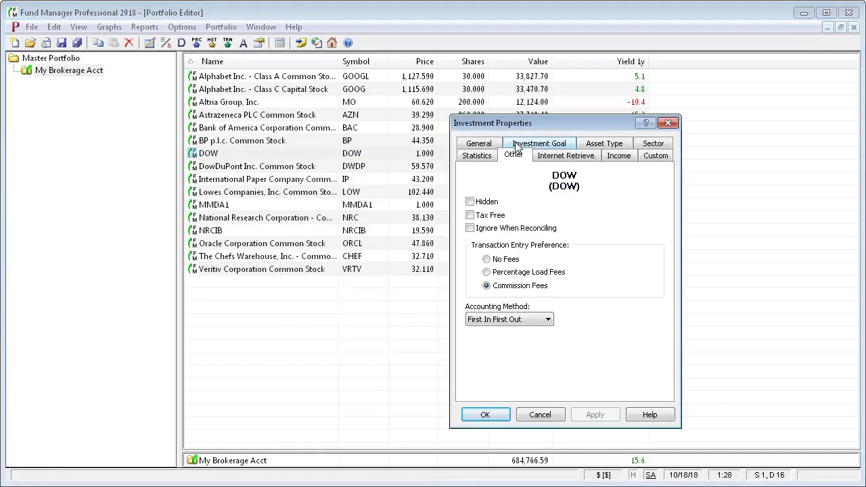
pyautogui.click(470, 202)
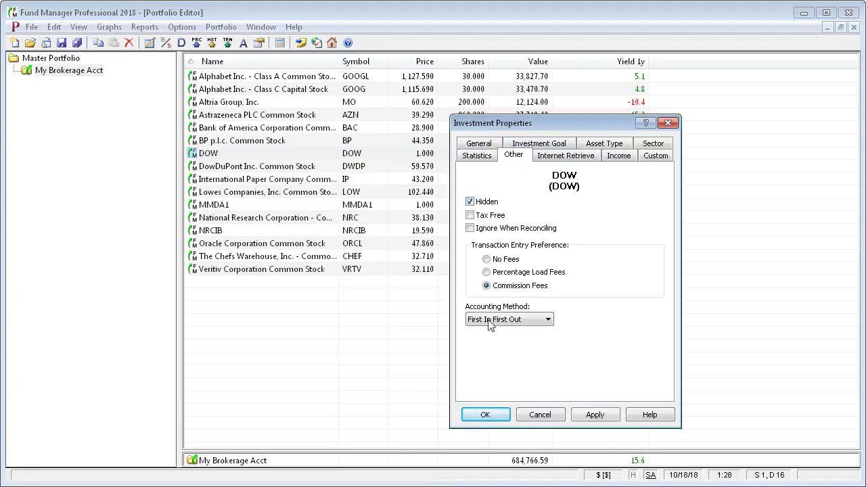
pyautogui.click(490, 417)
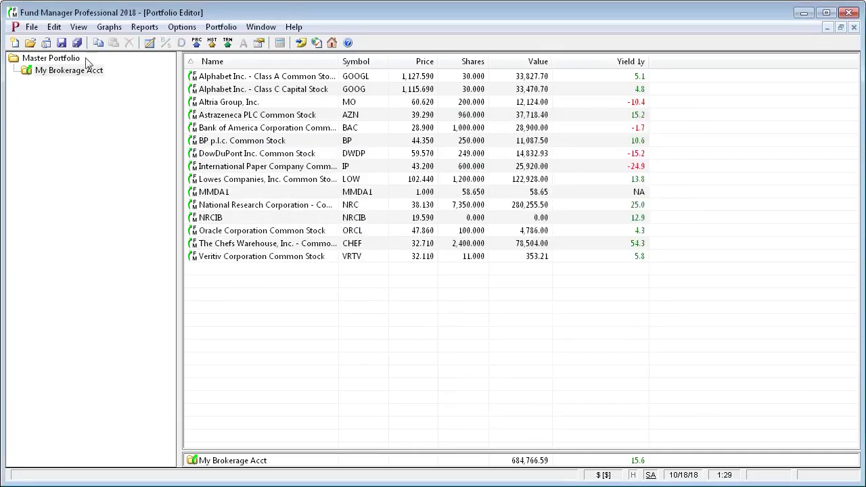
# - Browse the File > File Operations commands for a hide-sold option, then close them unchanged
pyautogui.click(32, 27)
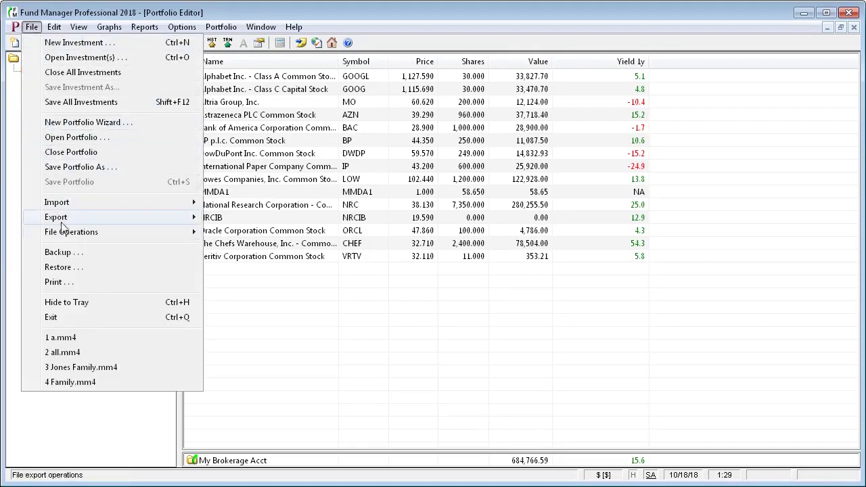
pyautogui.moveTo(71, 234)
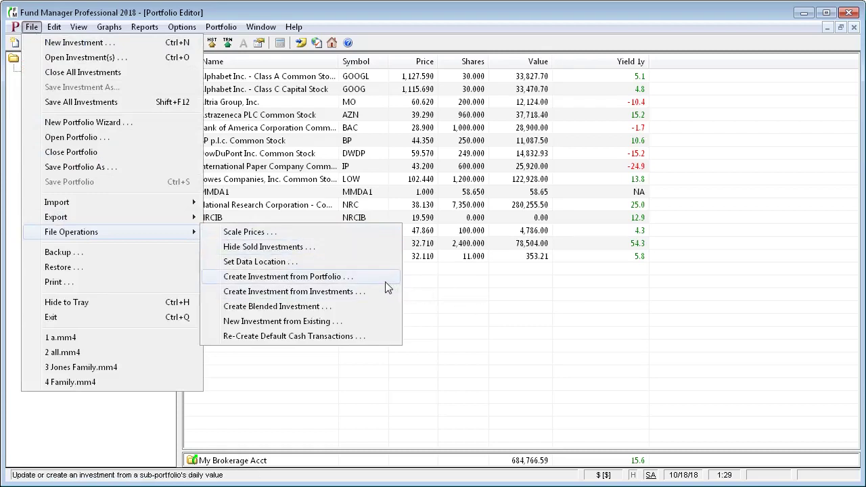
pyautogui.click(478, 302)
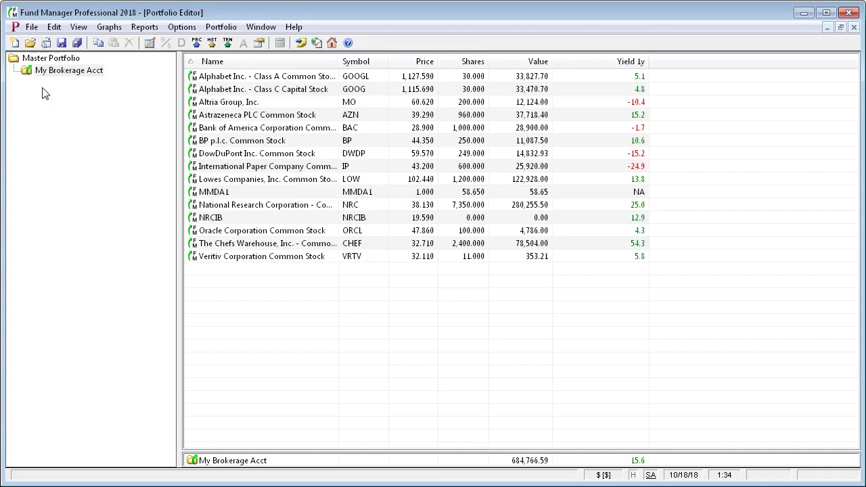
pyautogui.click(31, 27)
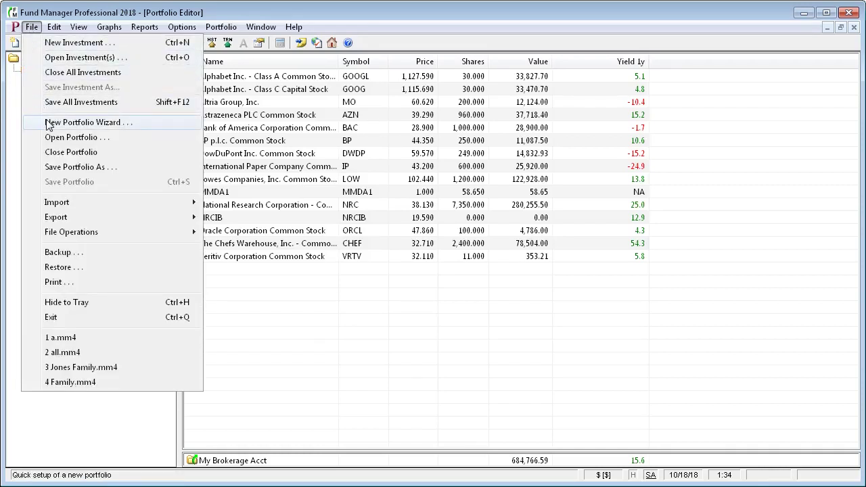
pyautogui.click(37, 26)
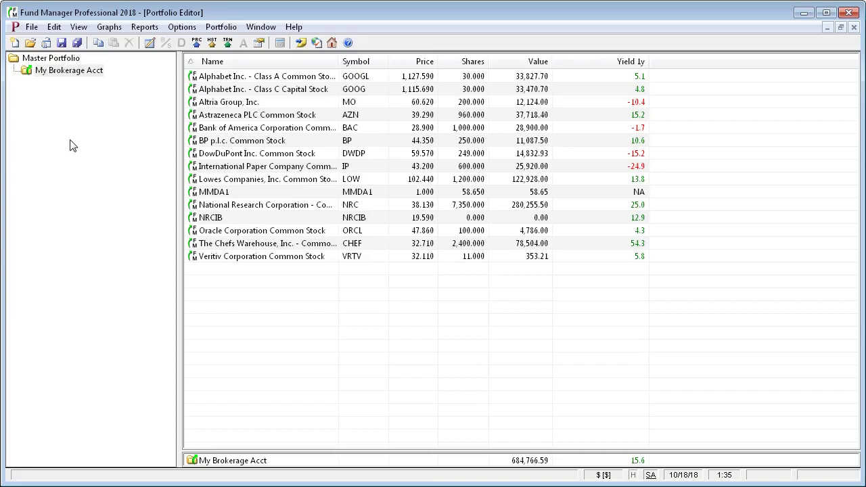
pyautogui.click(196, 79)
pyautogui.click(202, 89)
pyautogui.click(211, 103)
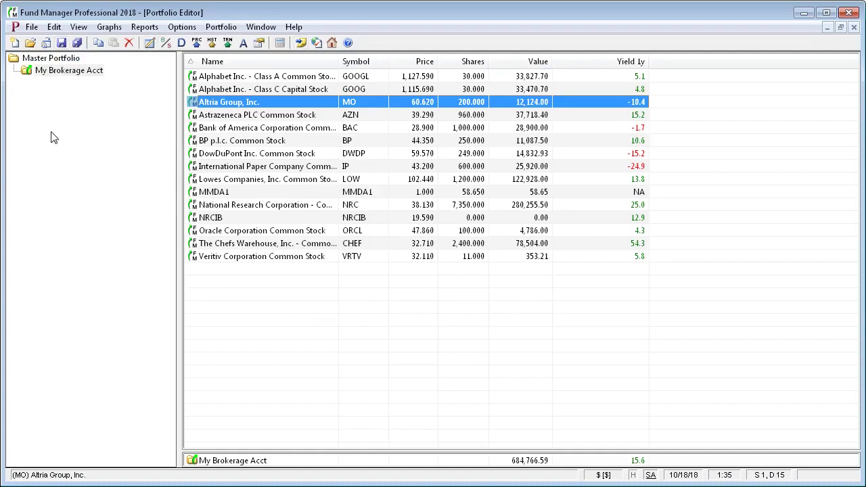
# - Save all investments, then save the portfolio as 'My Family'
pyautogui.click(32, 27)
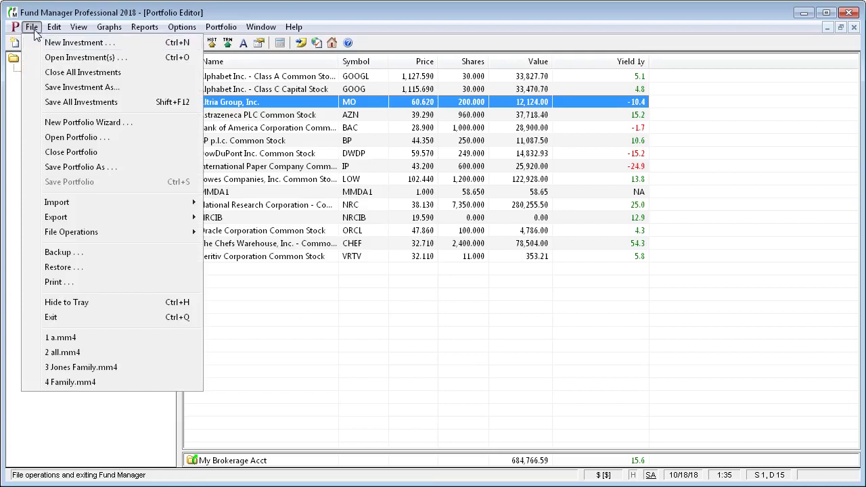
pyautogui.click(46, 103)
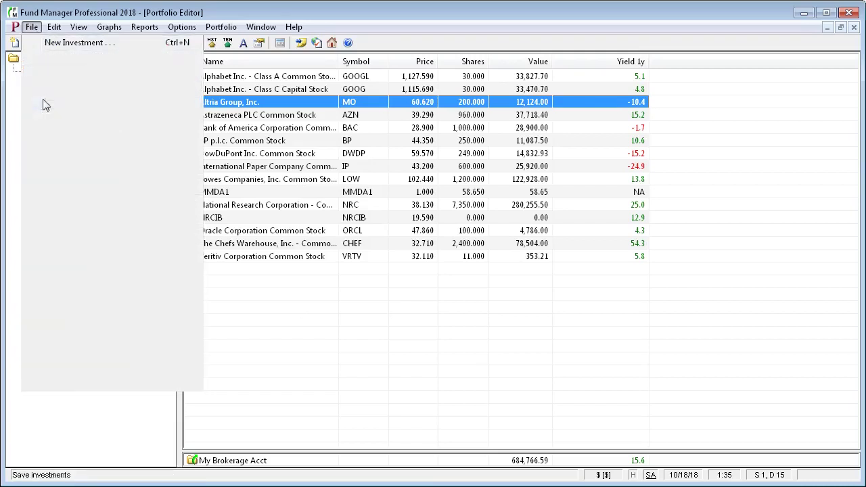
pyautogui.click(32, 28)
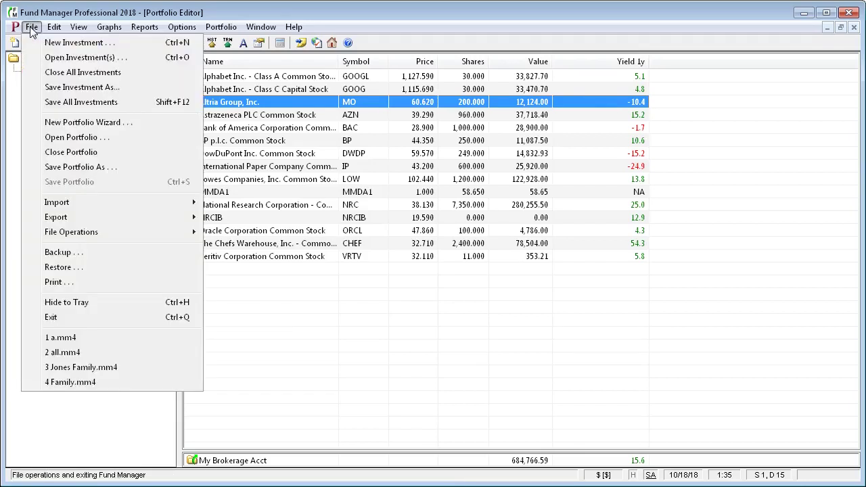
pyautogui.click(63, 168)
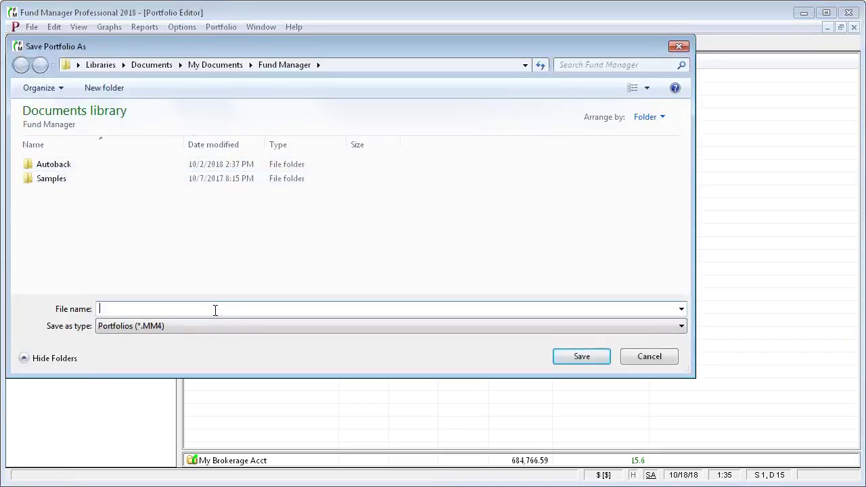
pyautogui.write('My Family')
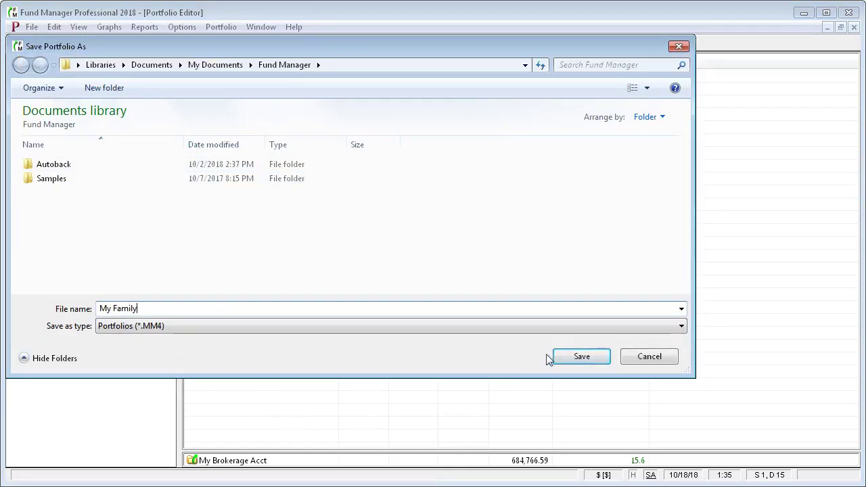
pyautogui.click(569, 357)
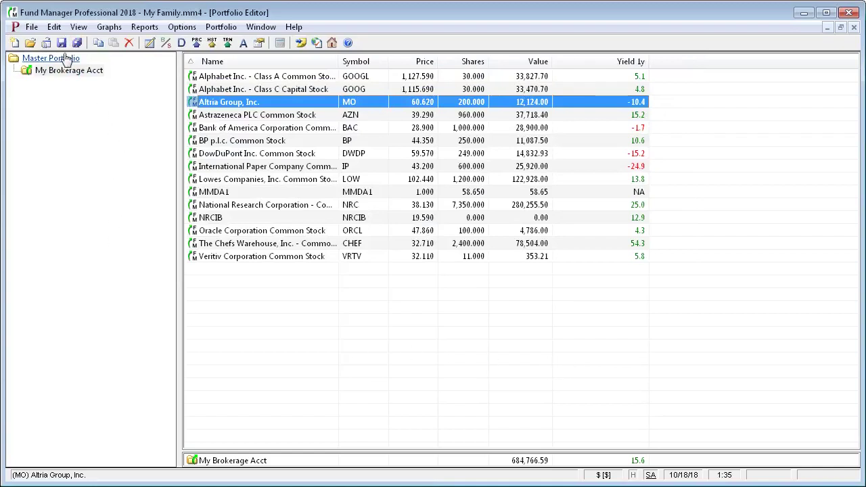
pyautogui.click(32, 27)
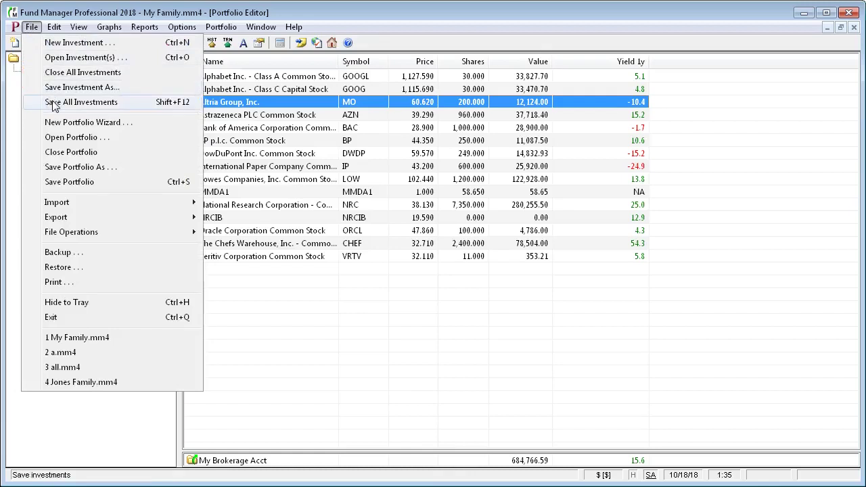
pyautogui.click(34, 30)
pyautogui.click(33, 28)
pyautogui.click(62, 182)
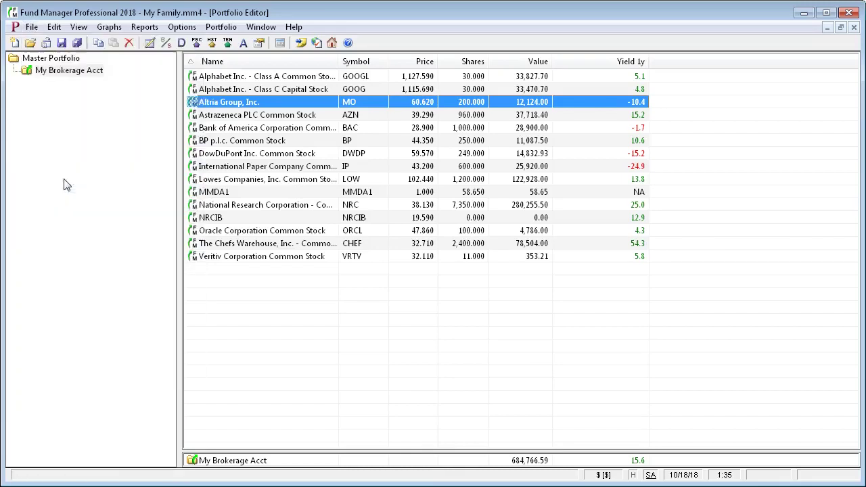